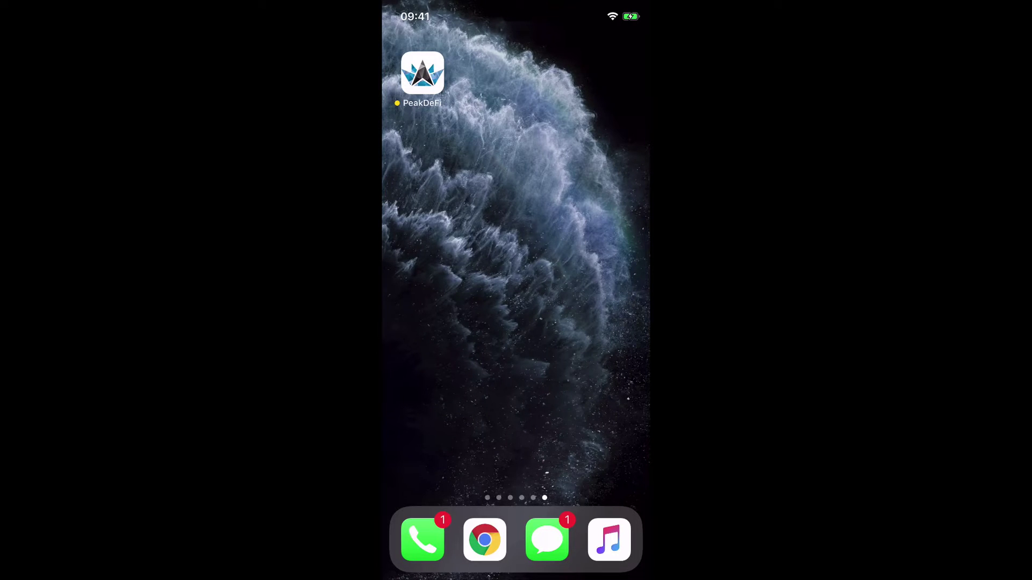
Open and unlock PeakDeFi Wallet to show the $2032.34 total with 2.33094 ETH and 325000 PEAK.
{"action": "left_click", "coordinate": [423, 73]}
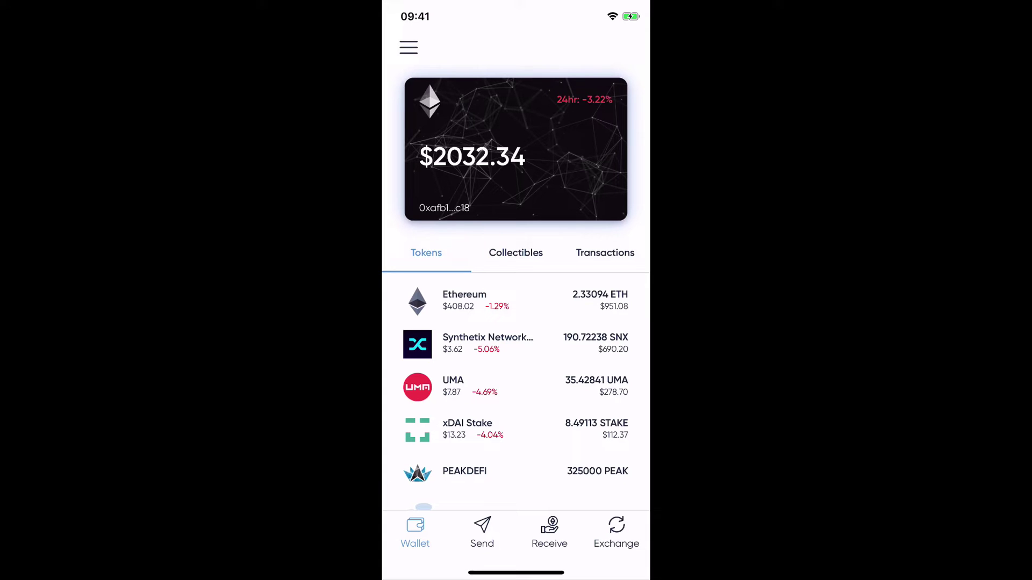
Launch WalletConnect from the wallet's side menu to bring up the QR scanner.
{"action": "left_click", "coordinate": [408, 48]}
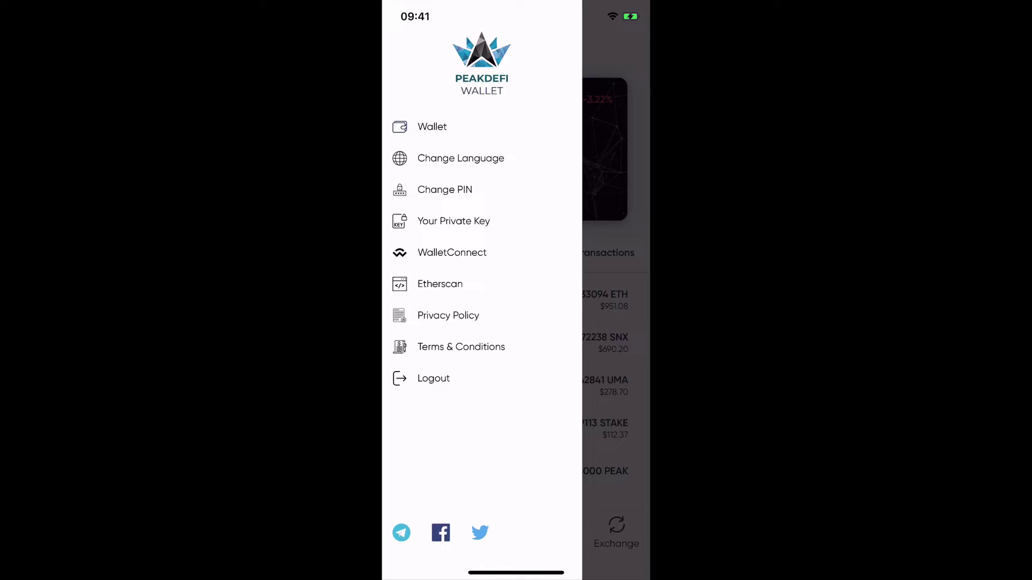
{"action": "left_click", "coordinate": [400, 254]}
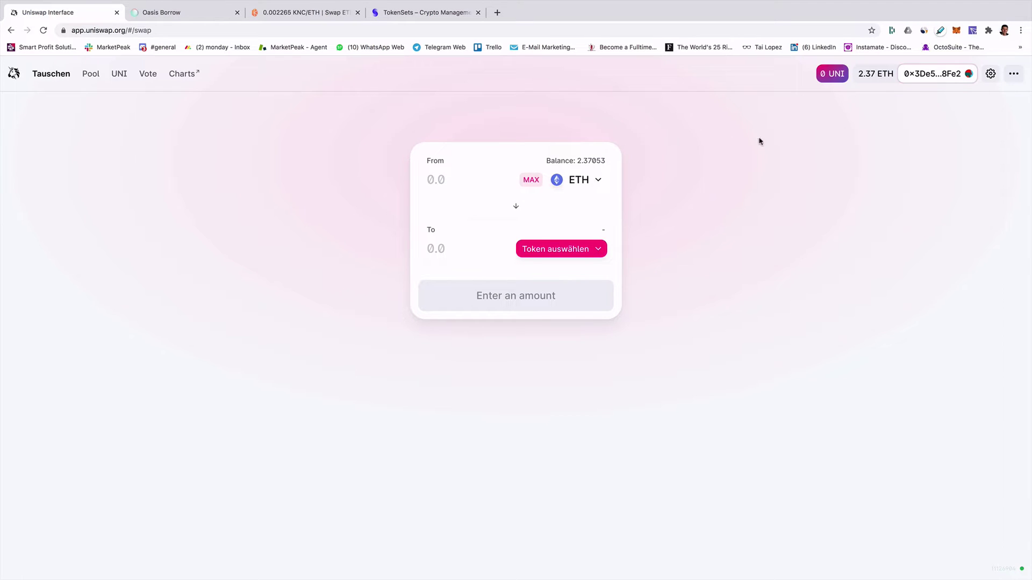
Switch Uniswap's connected wallet from MetaMask to WalletConnect, pairing it with PeakDeFi Wallet.
{"action": "left_click", "coordinate": [935, 78]}
{"action": "left_click", "coordinate": [593, 283]}
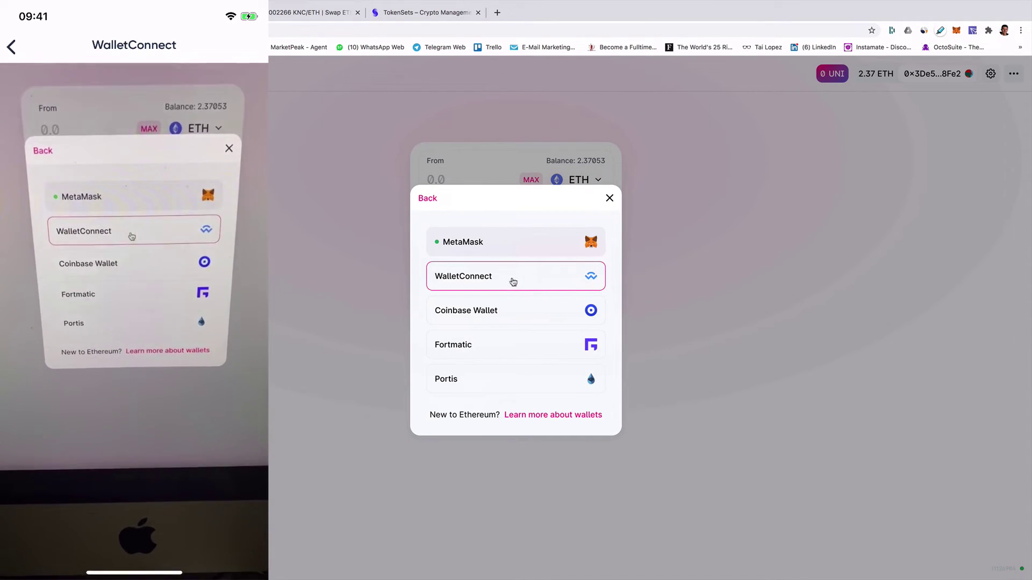
{"action": "left_click", "coordinate": [492, 278]}
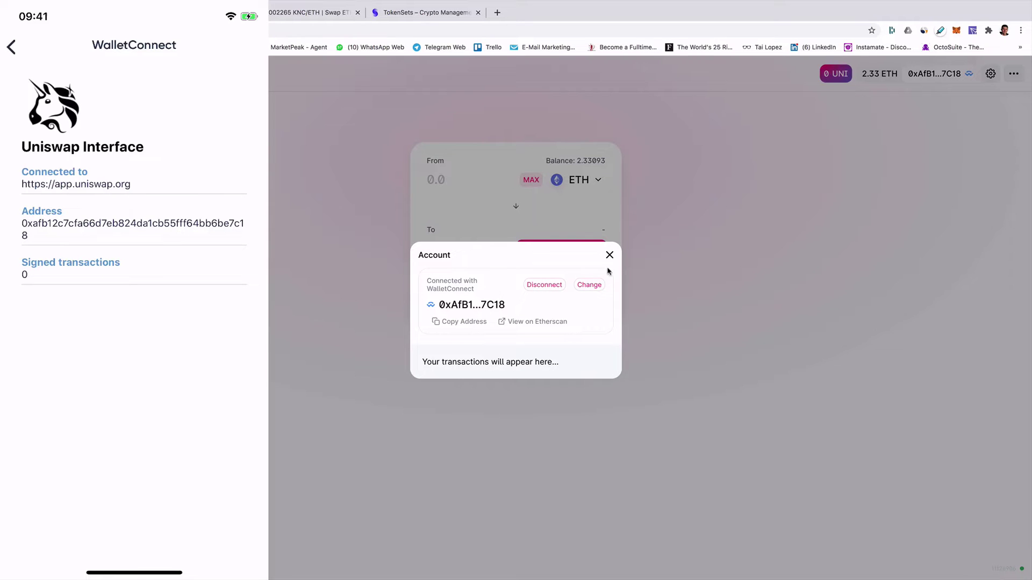
{"action": "left_click", "coordinate": [609, 255]}
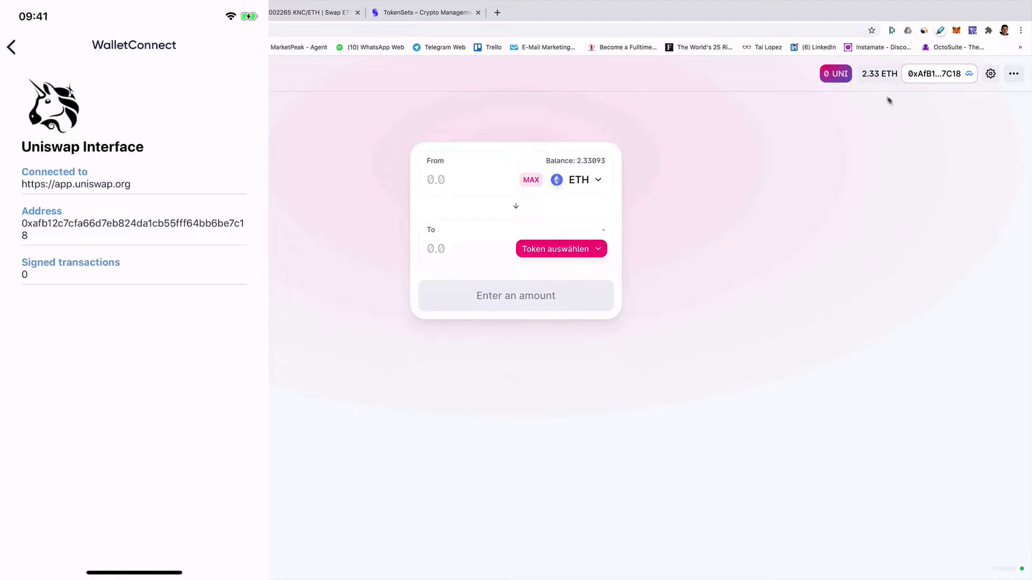
Choose SNX as Uniswap's From token (190.722 balance), leaving the To token unselected.
{"action": "left_click", "coordinate": [598, 181]}
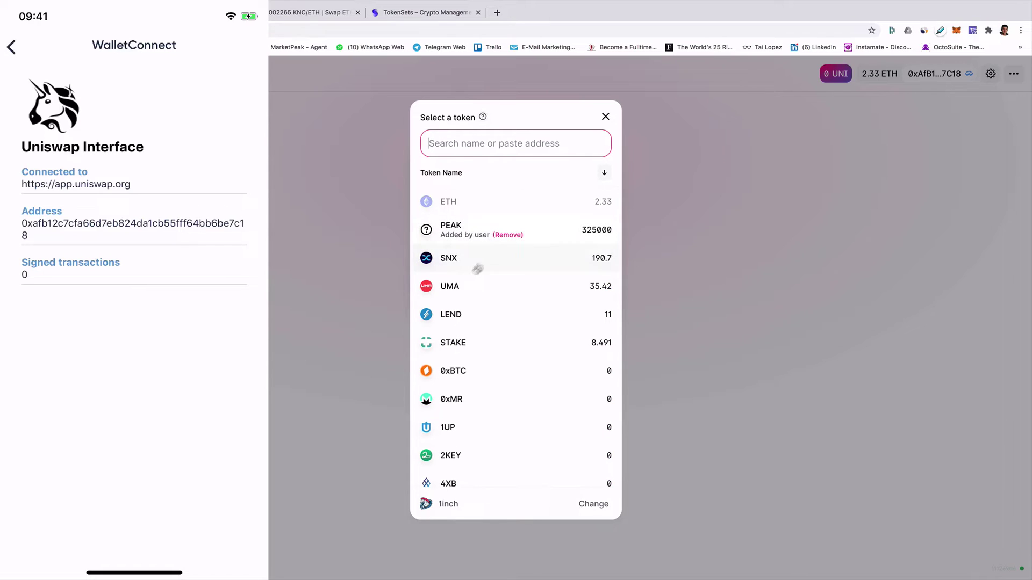
{"action": "left_click", "coordinate": [469, 264]}
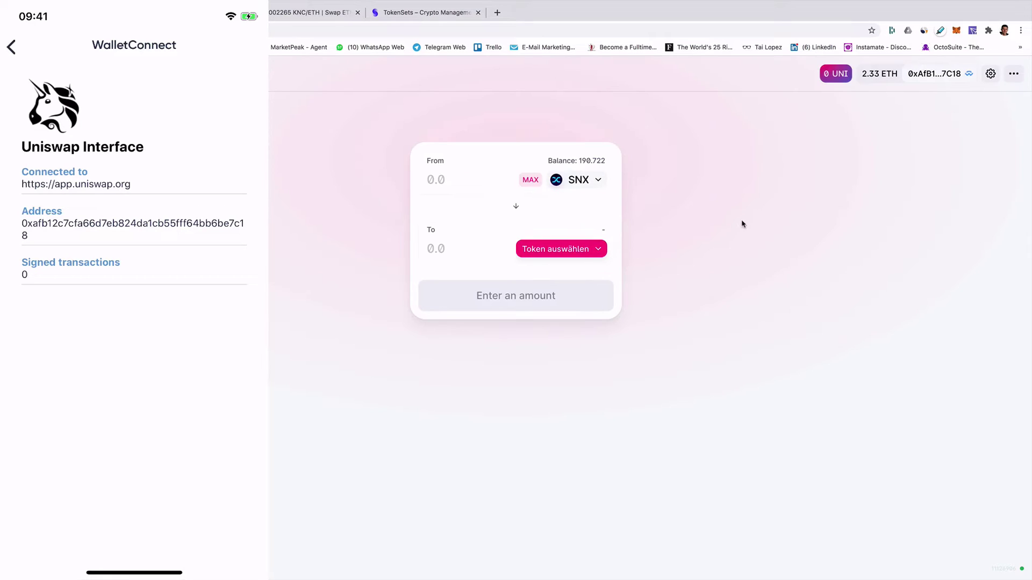
{"action": "left_click", "coordinate": [600, 253]}
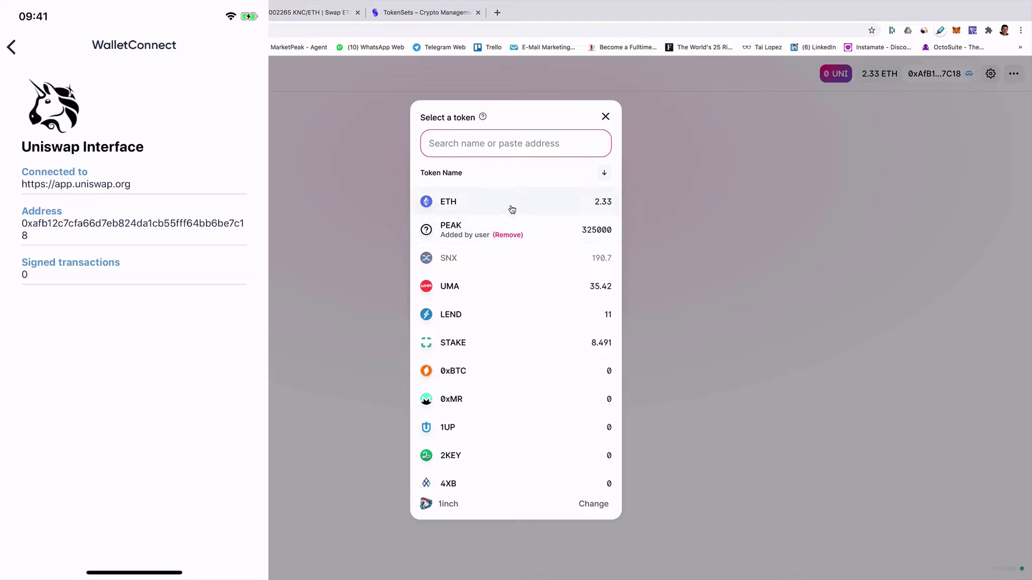
{"action": "left_click", "coordinate": [363, 254]}
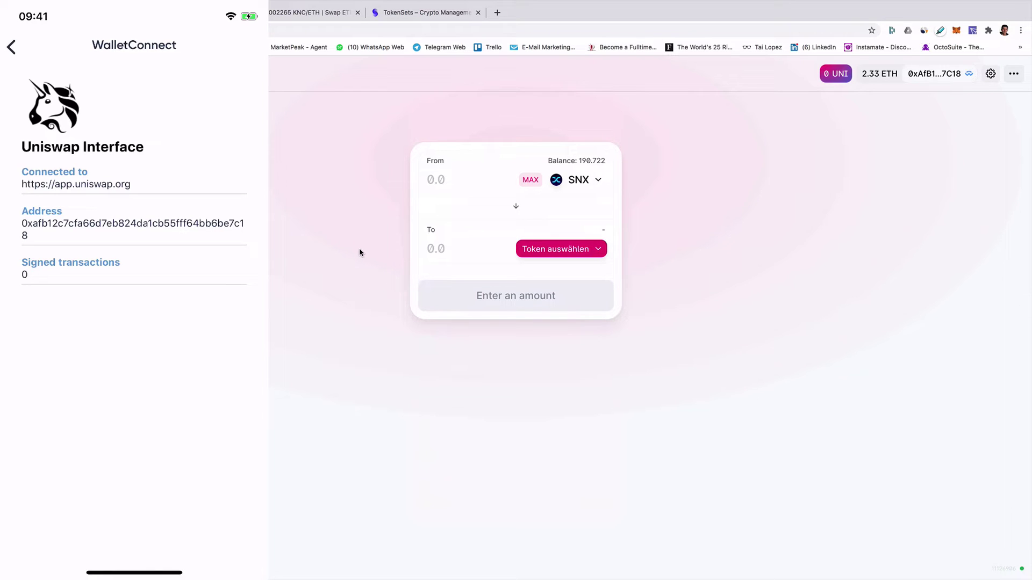
Leave the Uniswap session screen in PeakDeFi Wallet and confirm the disconnect.
{"action": "left_click", "coordinate": [14, 47]}
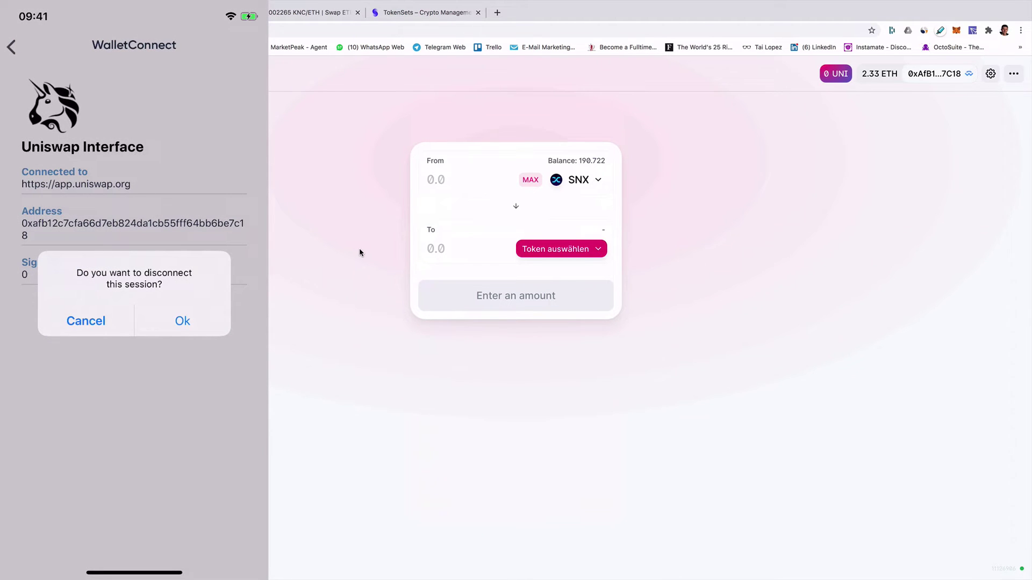
{"action": "left_click", "coordinate": [182, 321]}
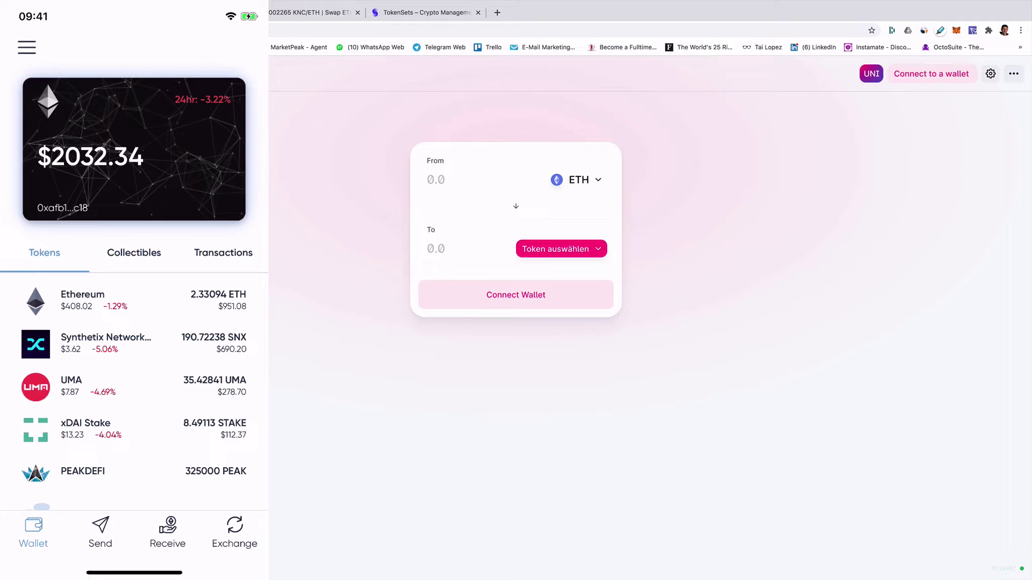
On the Oasis Borrow page, choose Wallet Connect to get a pairing code for PeakDeFi.
{"action": "key", "text": "ctrl+Tab"}
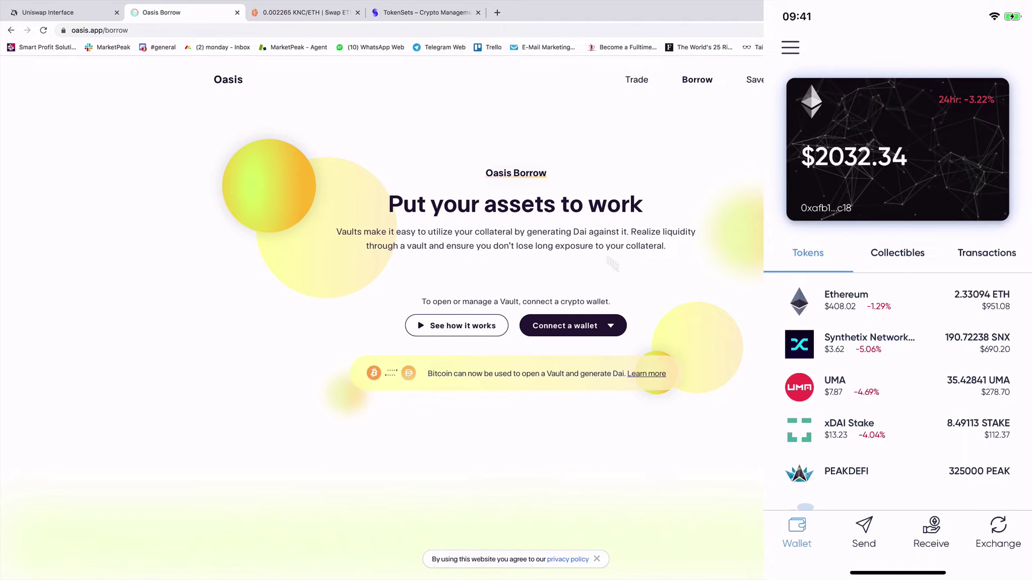
{"action": "scroll", "coordinate": [654, 297], "scroll_direction": "down", "scroll_amount": 1}
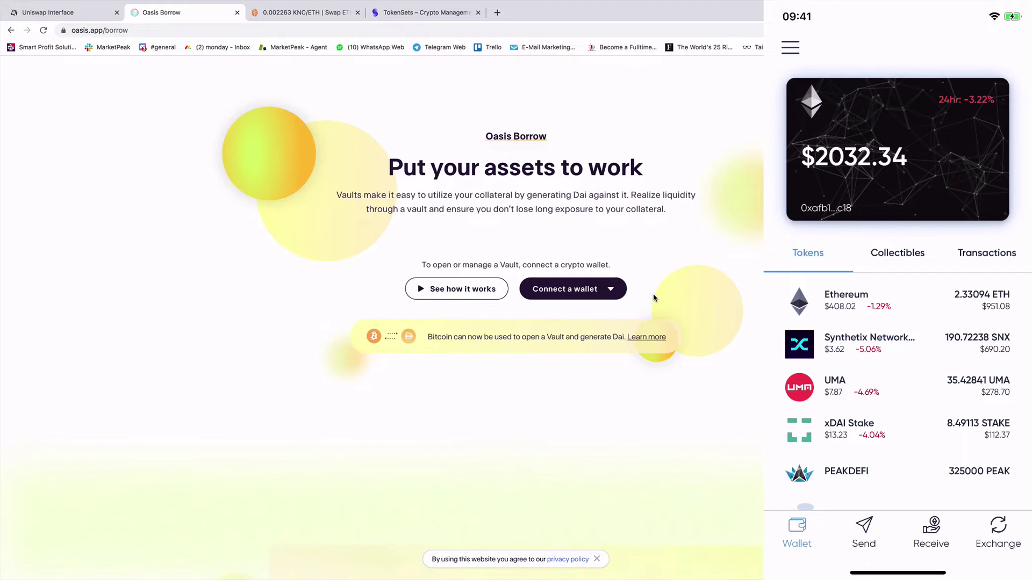
{"action": "scroll", "coordinate": [654, 297], "scroll_direction": "up", "scroll_amount": 1}
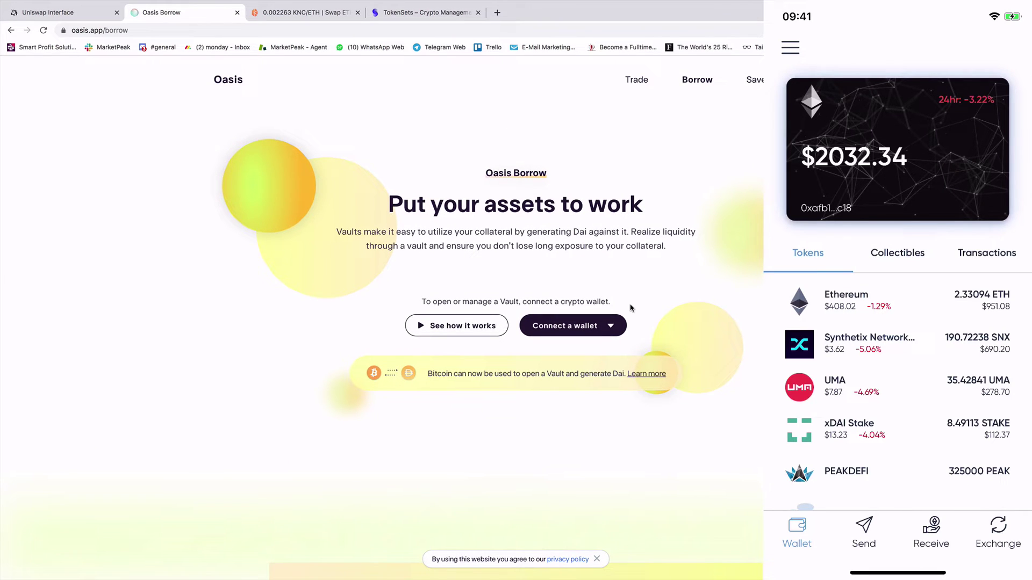
{"action": "left_click", "coordinate": [603, 327]}
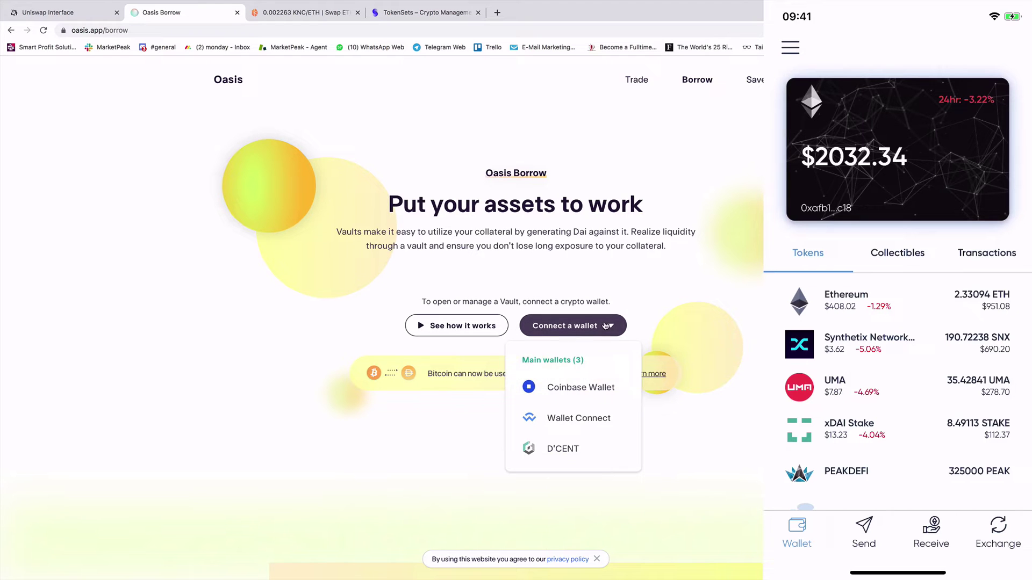
{"action": "left_click", "coordinate": [575, 417]}
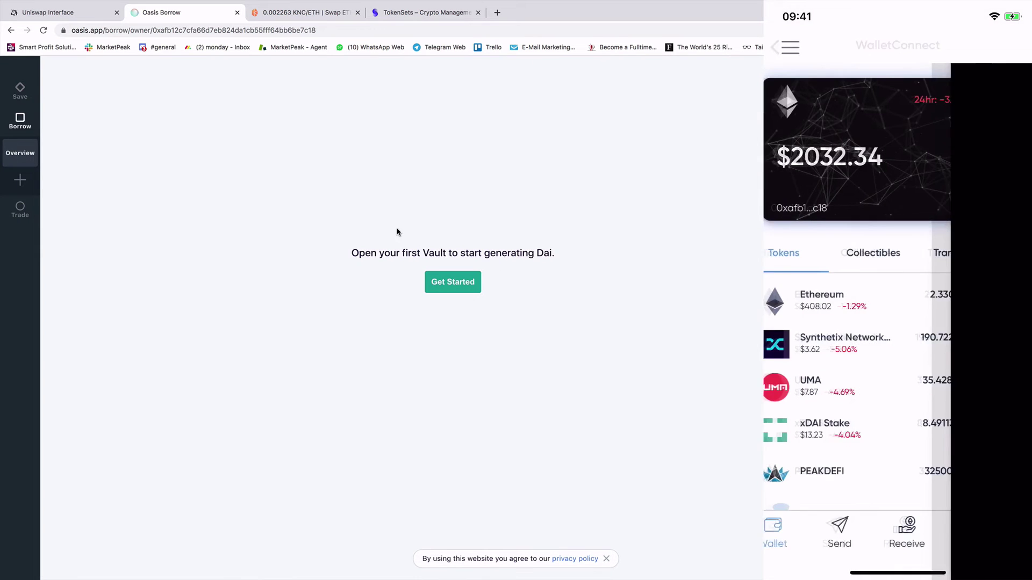
On the KyberSwap KNC/ETH page, choose Others > WalletConnect to show a pairing QR code.
{"action": "left_click", "coordinate": [303, 15]}
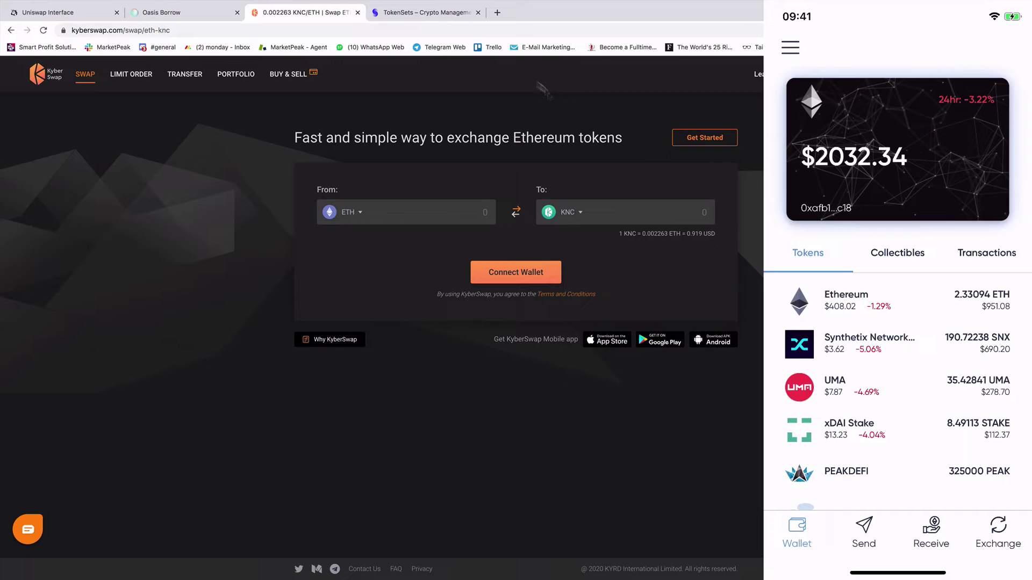
{"action": "left_click", "coordinate": [508, 272]}
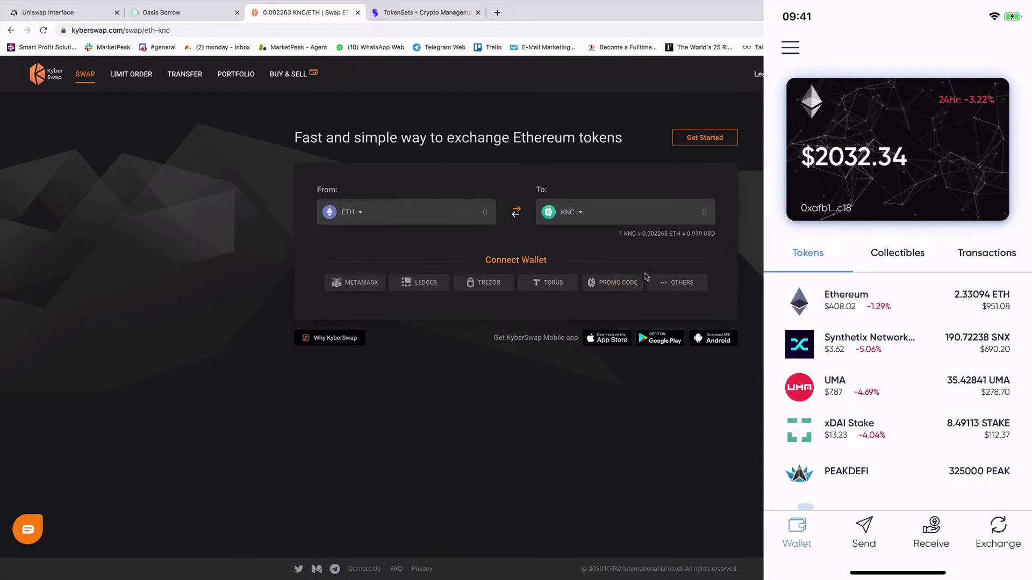
{"action": "left_click", "coordinate": [665, 283]}
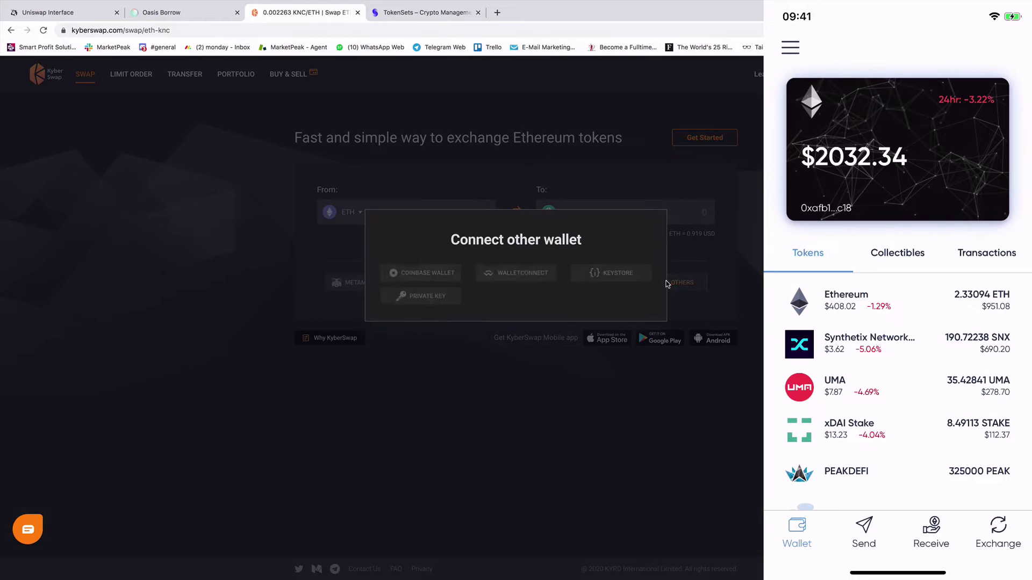
{"action": "left_click", "coordinate": [513, 274]}
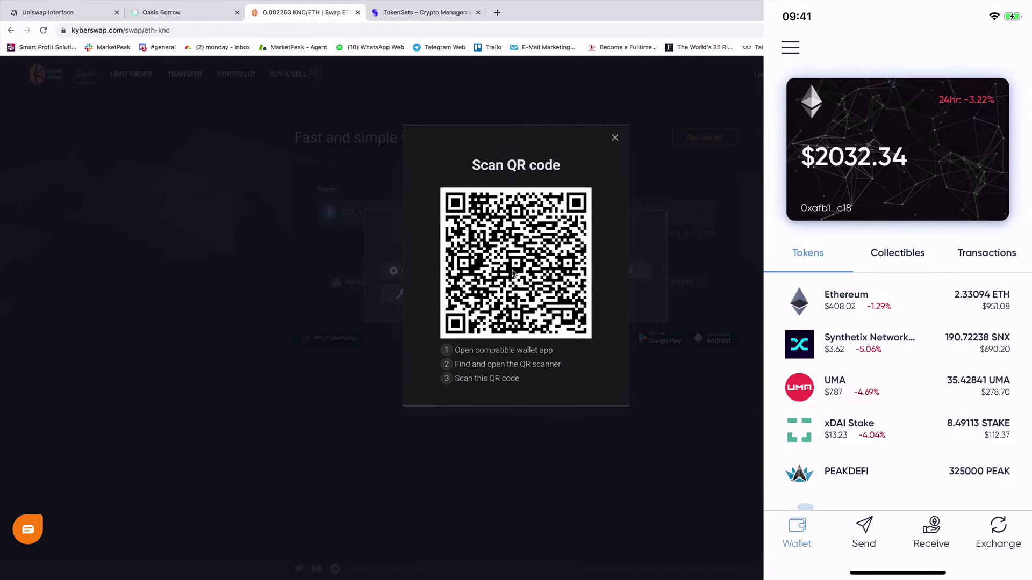
Scan KyberSwap's QR with PeakDeFi Wallet's WalletConnect scanner and approve the session.
{"action": "left_click", "coordinate": [790, 47]}
{"action": "left_click", "coordinate": [829, 250]}
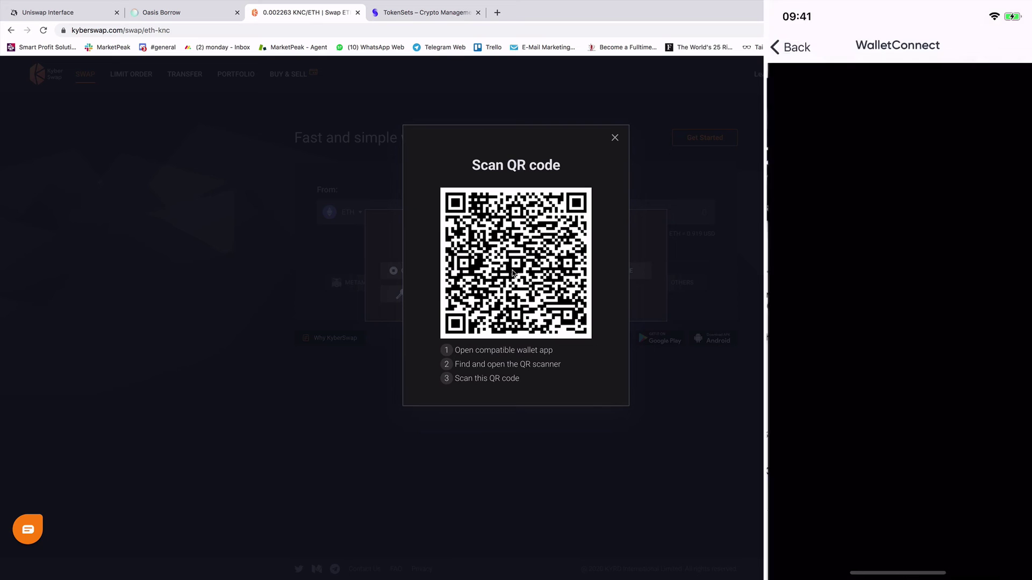
{"action": "left_click", "coordinate": [946, 329]}
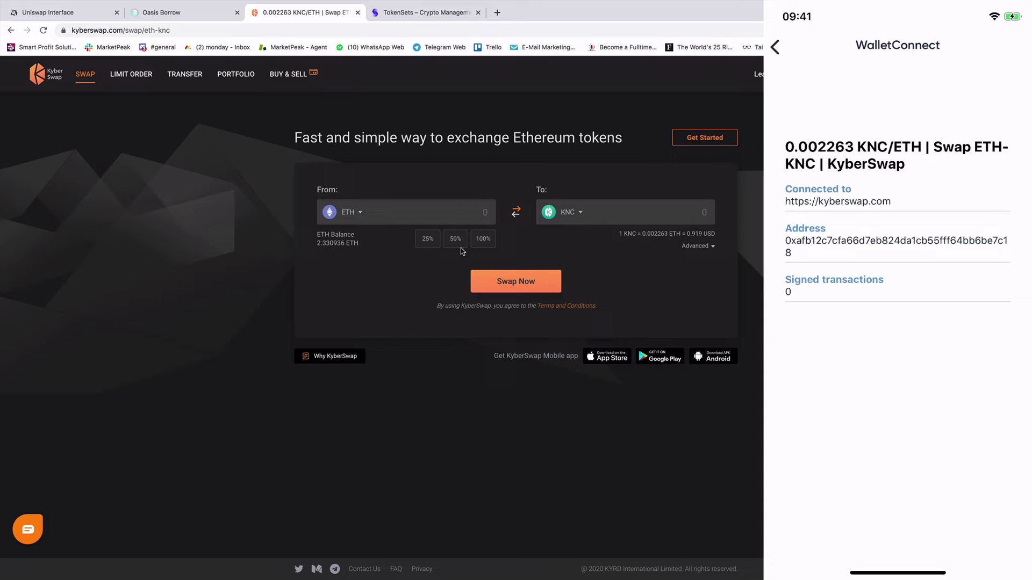
{"action": "left_click", "coordinate": [433, 239]}
On TokenSets' ETH USD Yield Farm page, choose Buy and sign in with WalletConnect.
{"action": "left_click", "coordinate": [386, 13]}
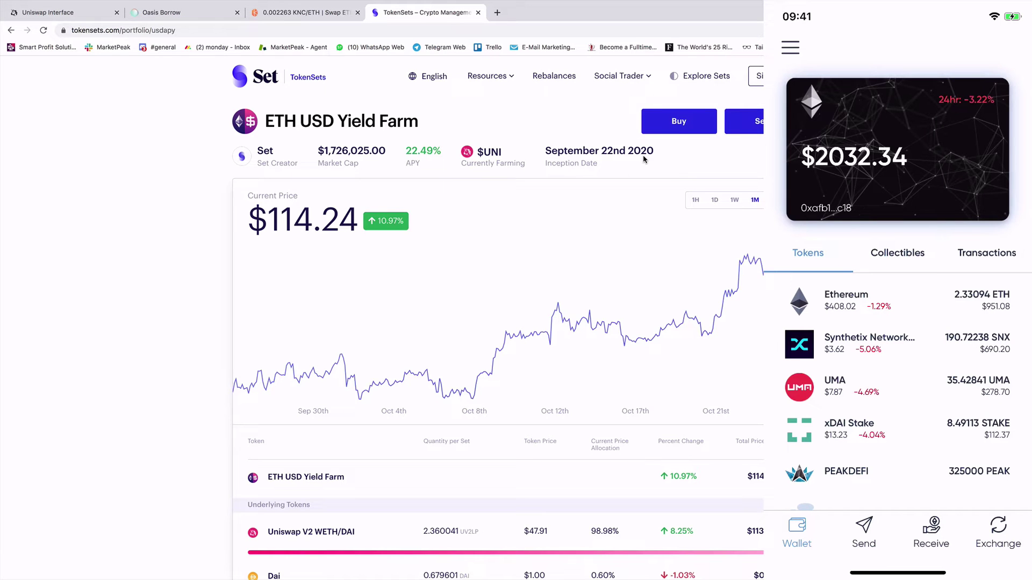
{"action": "scroll", "coordinate": [503, 285], "scroll_direction": "down", "scroll_amount": 3}
{"action": "scroll", "coordinate": [502, 284], "scroll_direction": "up", "scroll_amount": 3}
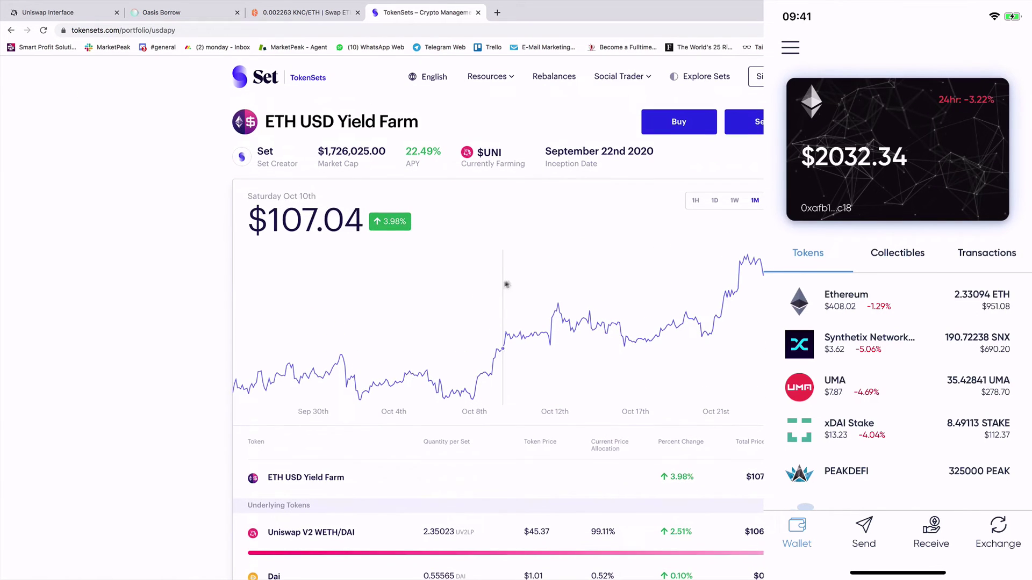
{"action": "scroll", "coordinate": [574, 261], "scroll_direction": "down", "scroll_amount": 2}
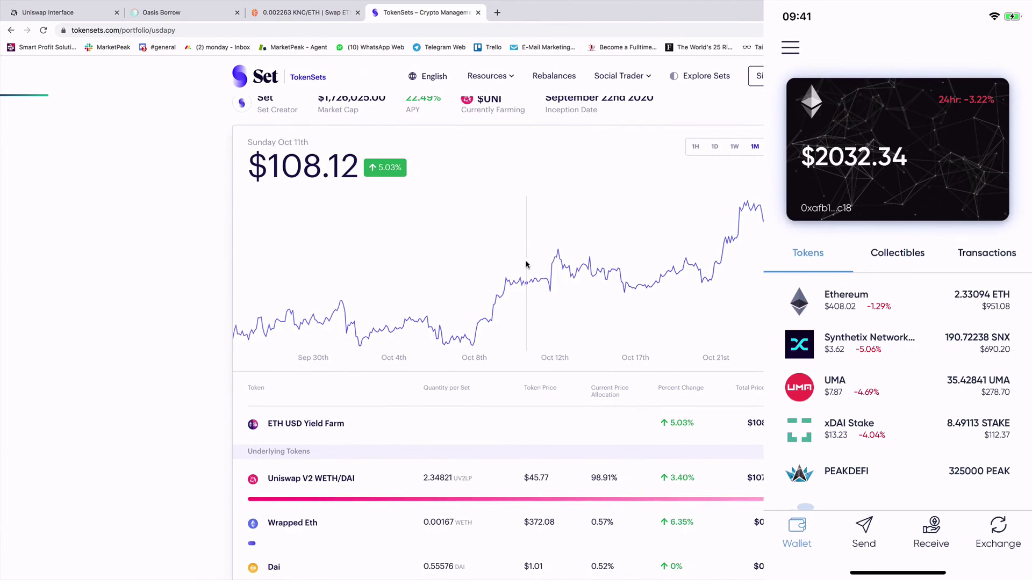
{"action": "scroll", "coordinate": [525, 264], "scroll_direction": "up", "scroll_amount": 2}
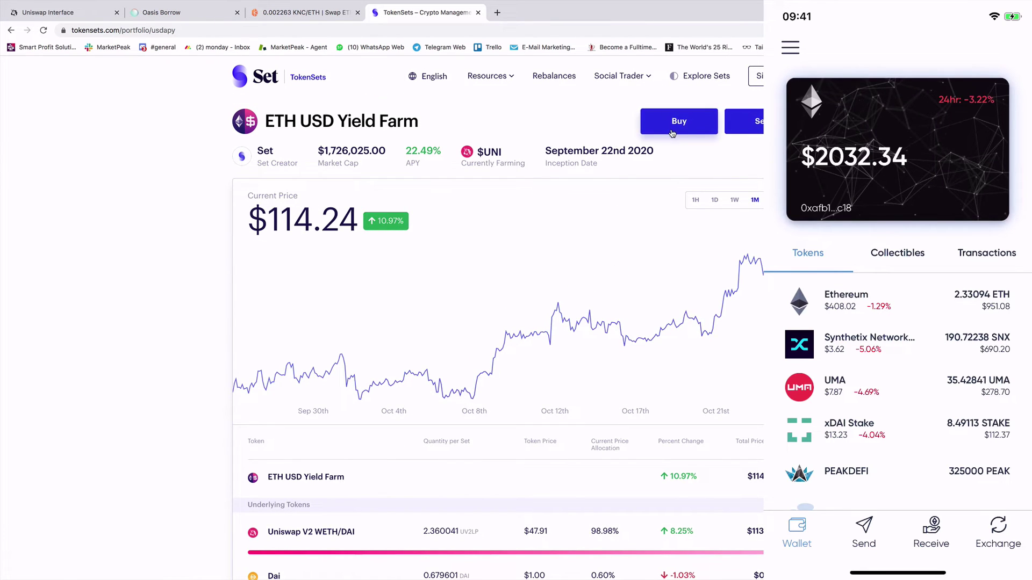
{"action": "left_click", "coordinate": [689, 129]}
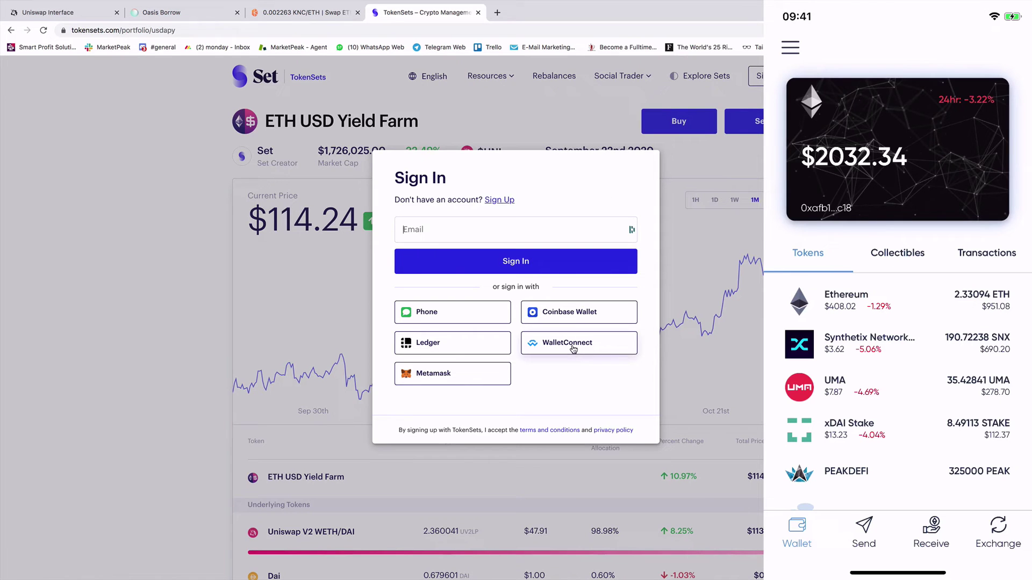
{"action": "left_click", "coordinate": [573, 345]}
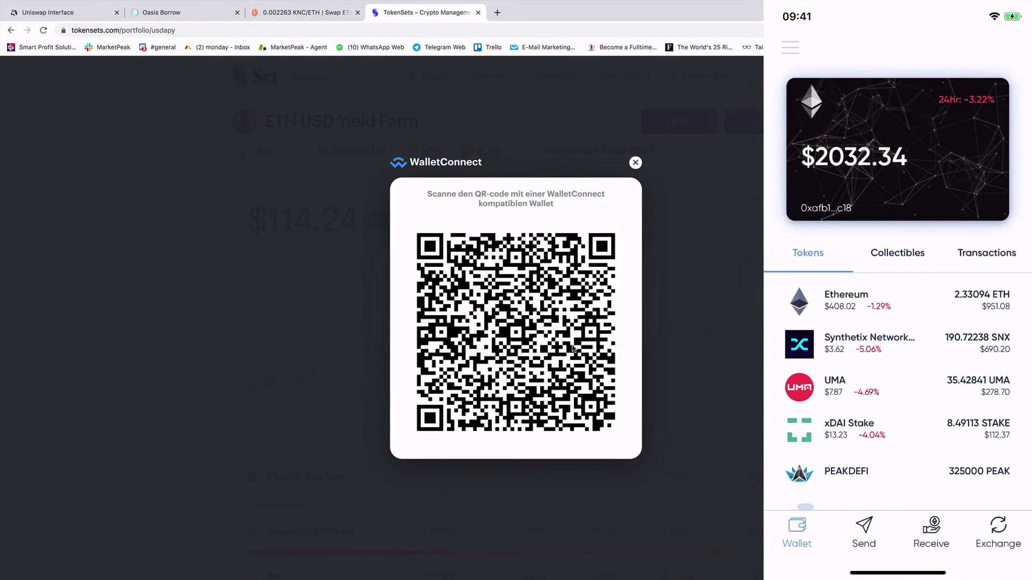
Scan the TokenSets QR code in PeakDeFi Wallet and approve the connection.
{"action": "left_click", "coordinate": [790, 48]}
{"action": "left_click", "coordinate": [841, 251]}
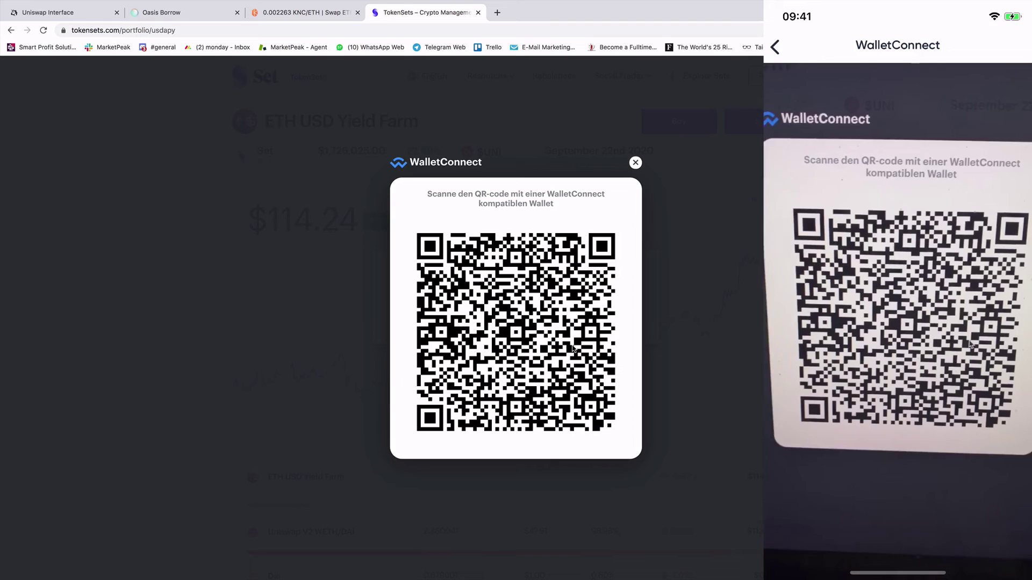
{"action": "left_click", "coordinate": [944, 330]}
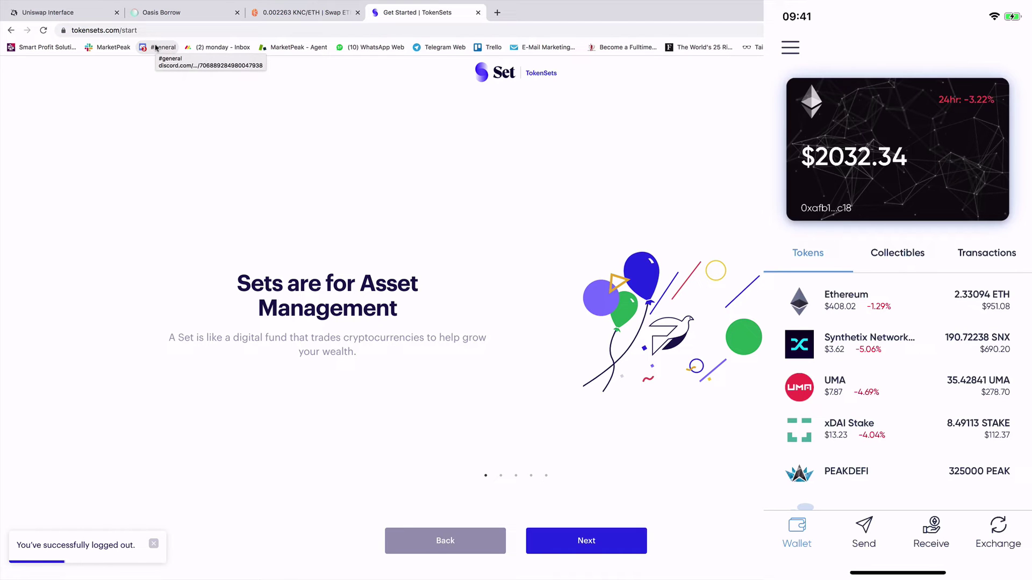
Bring the Uniswap Interface tab back to the front in the browser.
{"action": "left_click", "coordinate": [75, 17]}
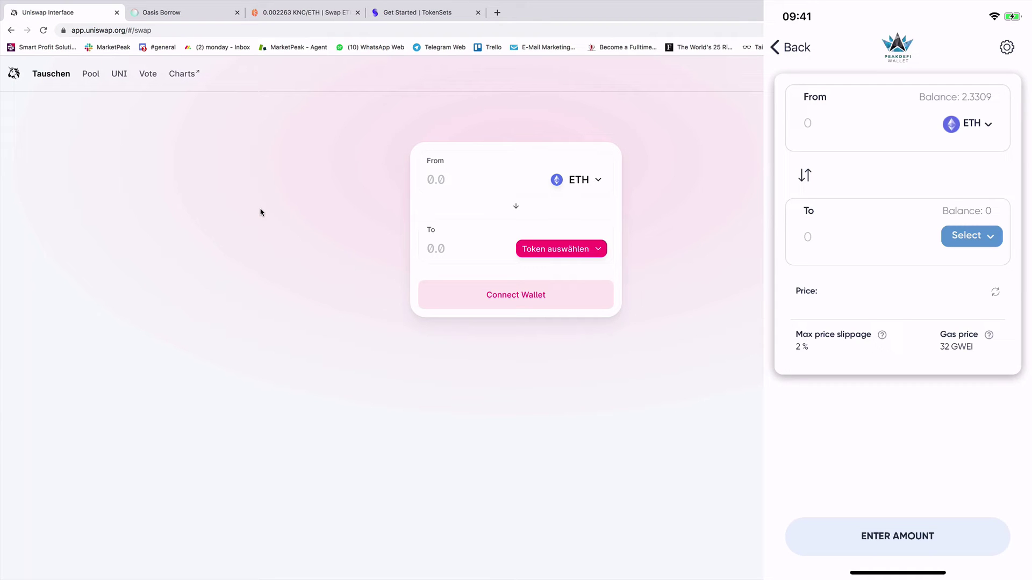
Choose SNX as the To token and enter 0.2 ETH, quoting about 22.5155 SNX.
{"action": "left_click", "coordinate": [971, 236]}
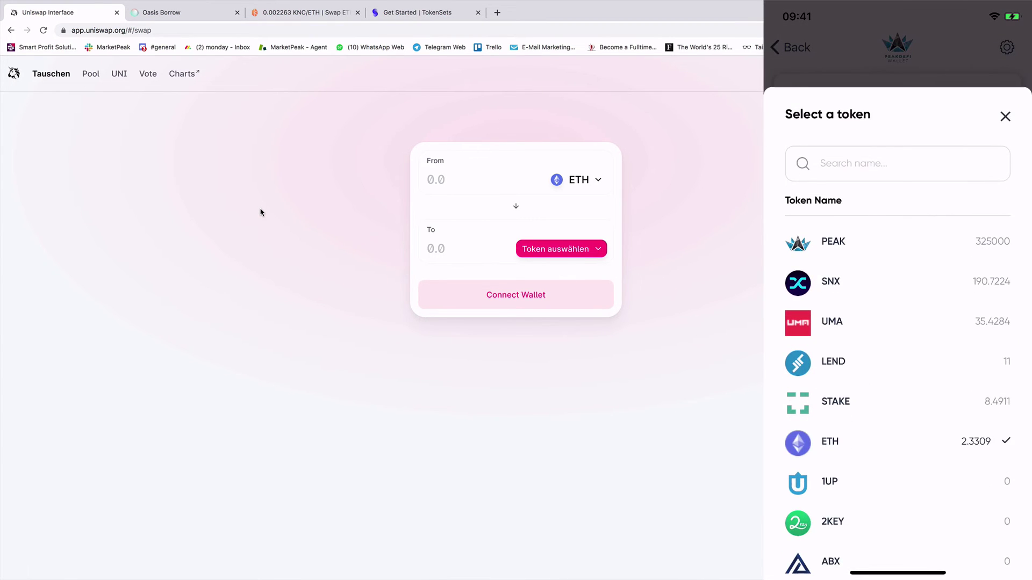
{"action": "left_click", "coordinate": [830, 281]}
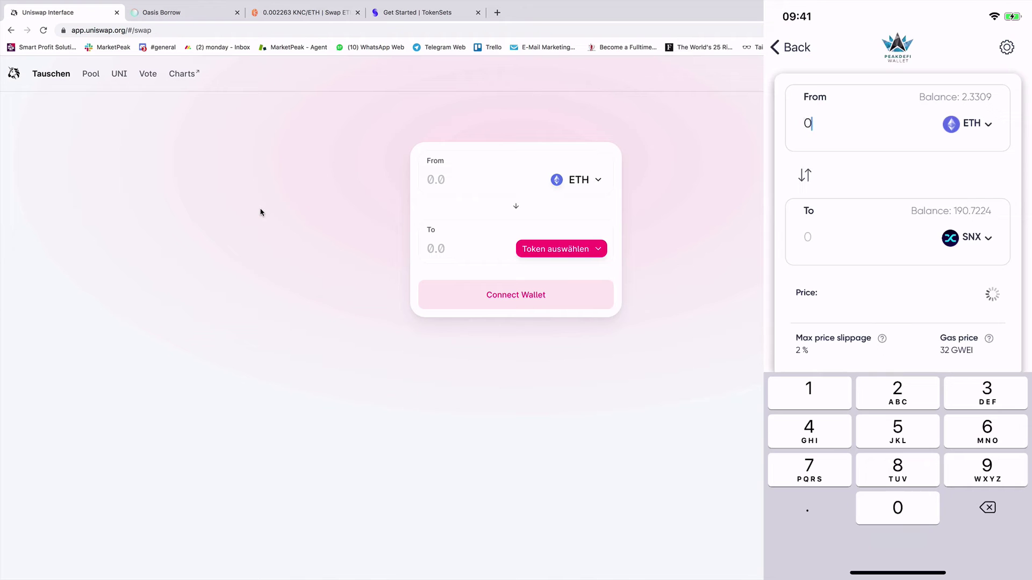
{"action": "type", "text": "0.2"}
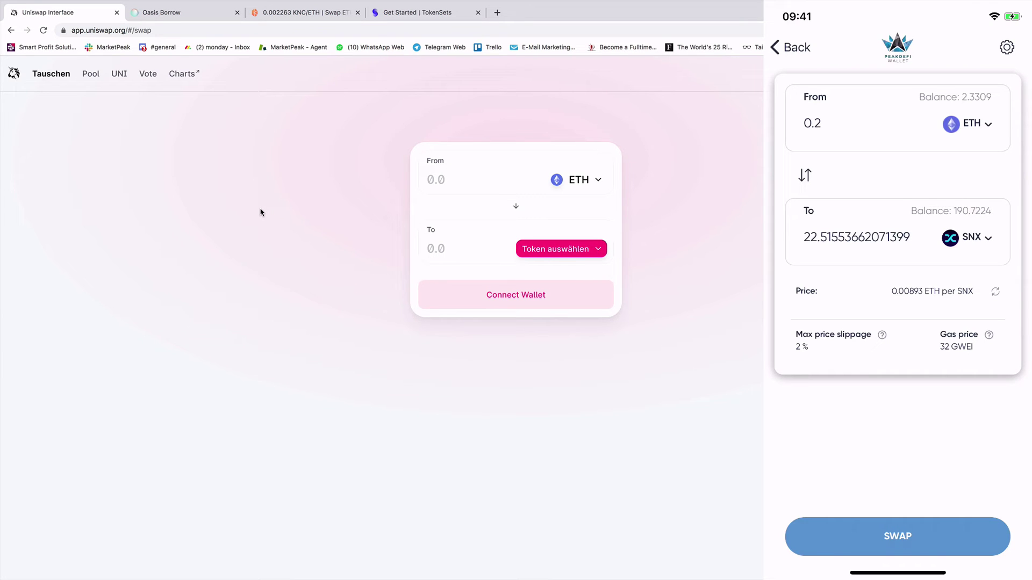
Check the transaction settings for the 0.2 ETH to SNX swap.
{"action": "left_click", "coordinate": [1007, 47]}
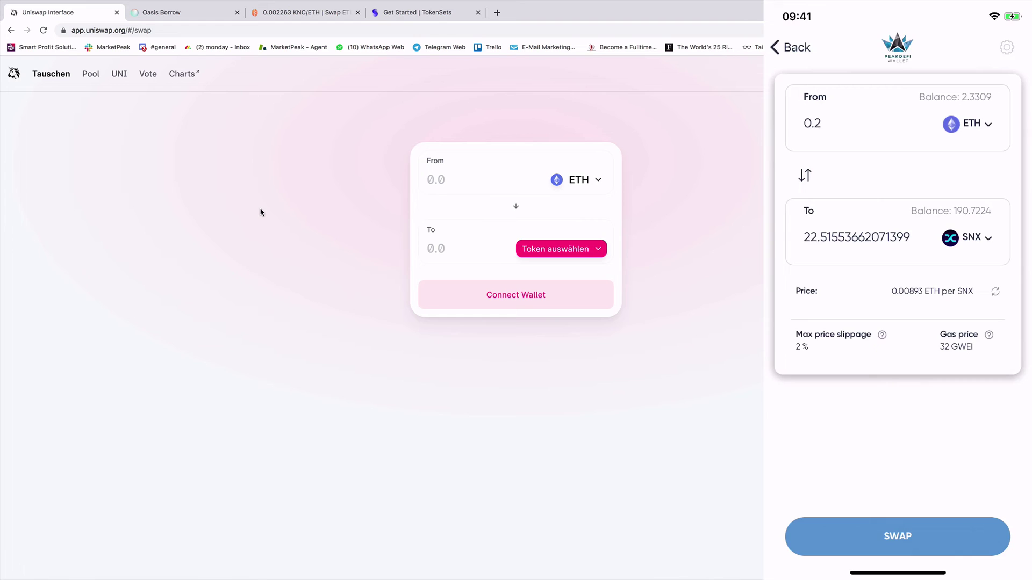